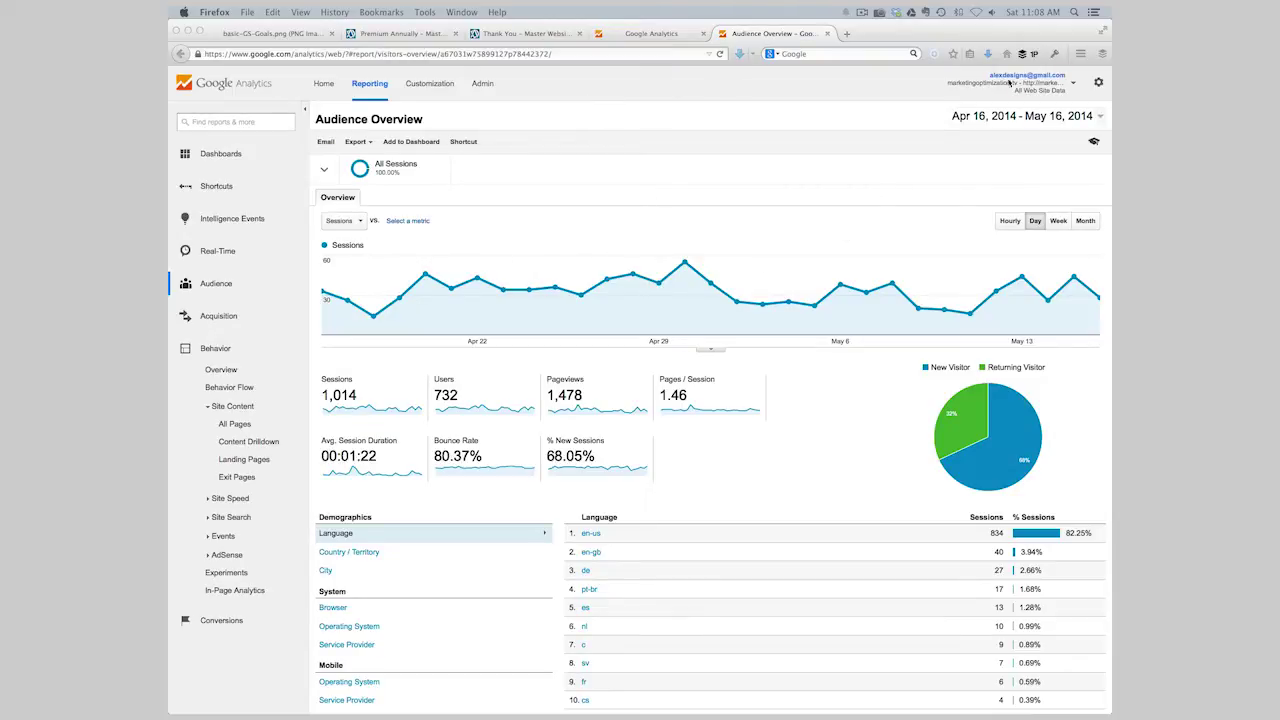
# - Set the report date range to Jan 1 – Apr 26, 2014
pyautogui.click(1042, 117)
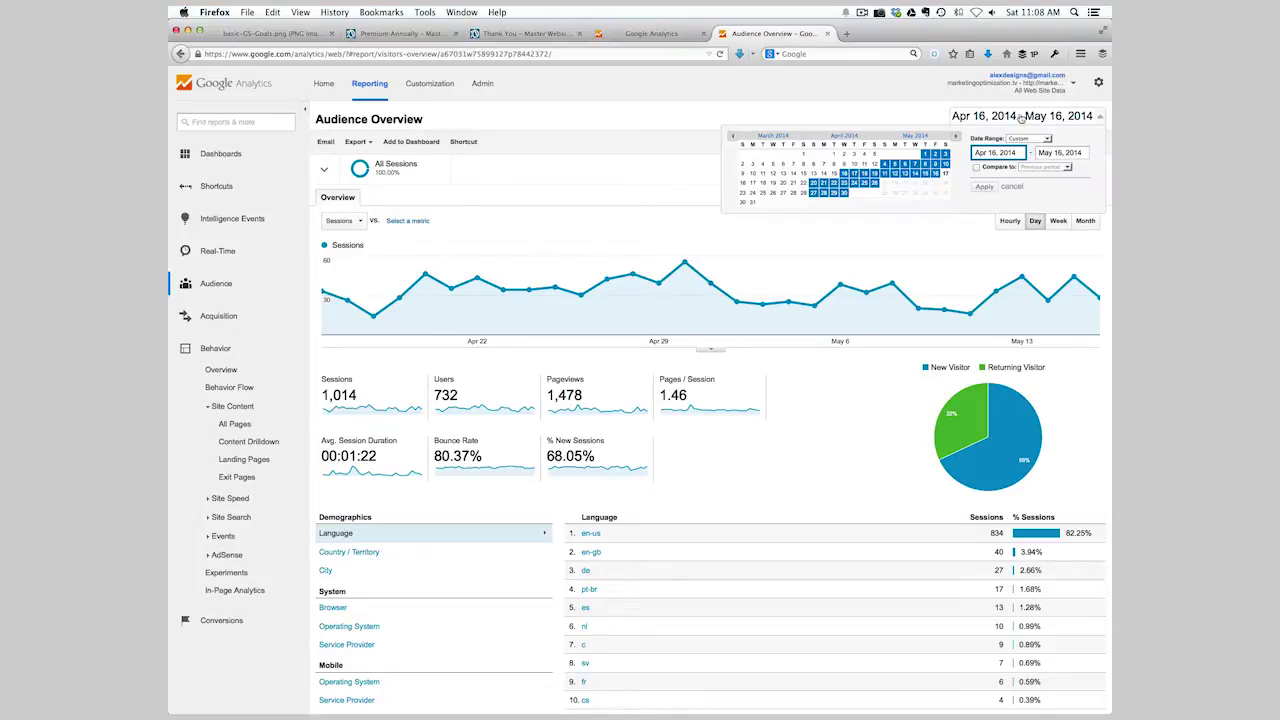
pyautogui.click(733, 136)
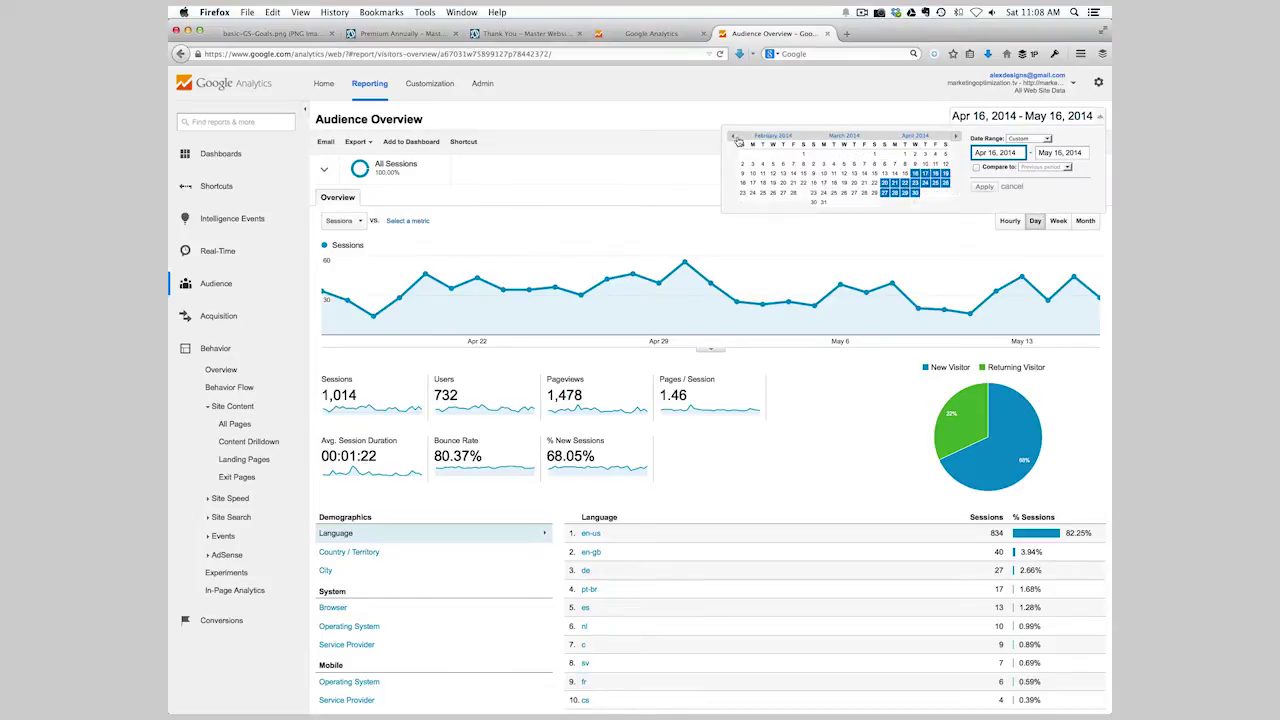
pyautogui.click(733, 137)
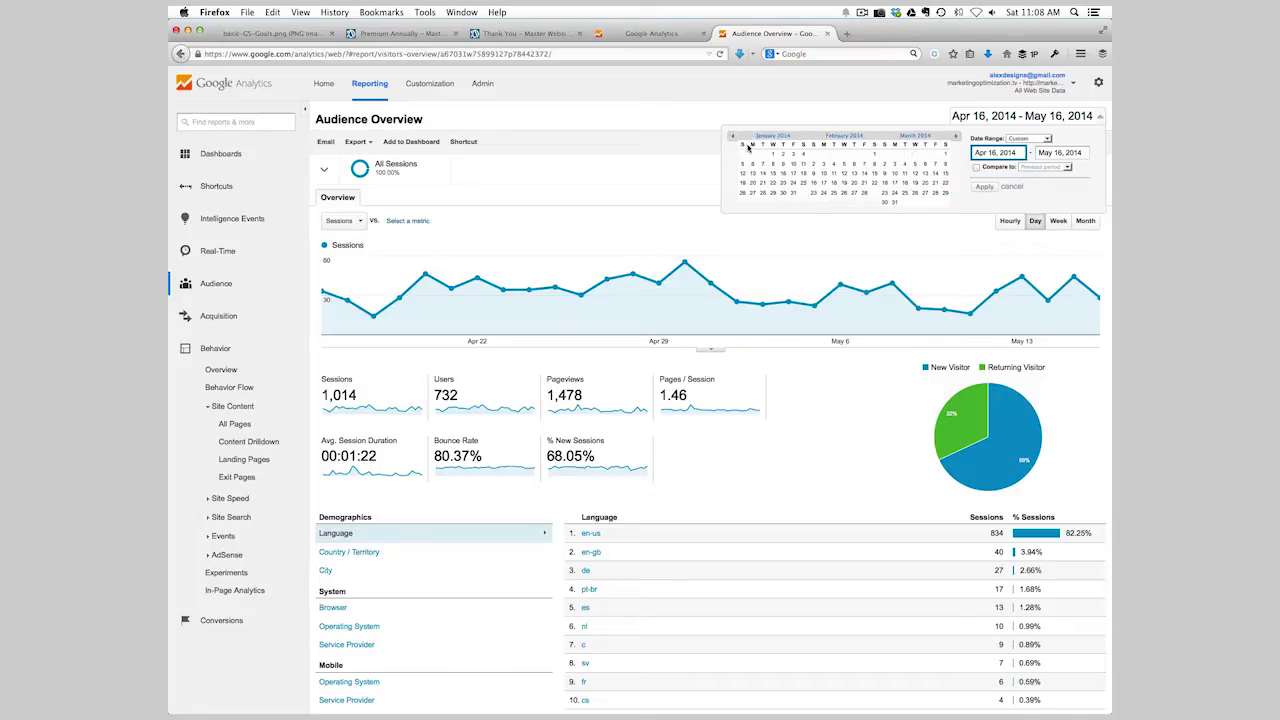
pyautogui.click(773, 156)
pyautogui.click(955, 137)
pyautogui.click(955, 137)
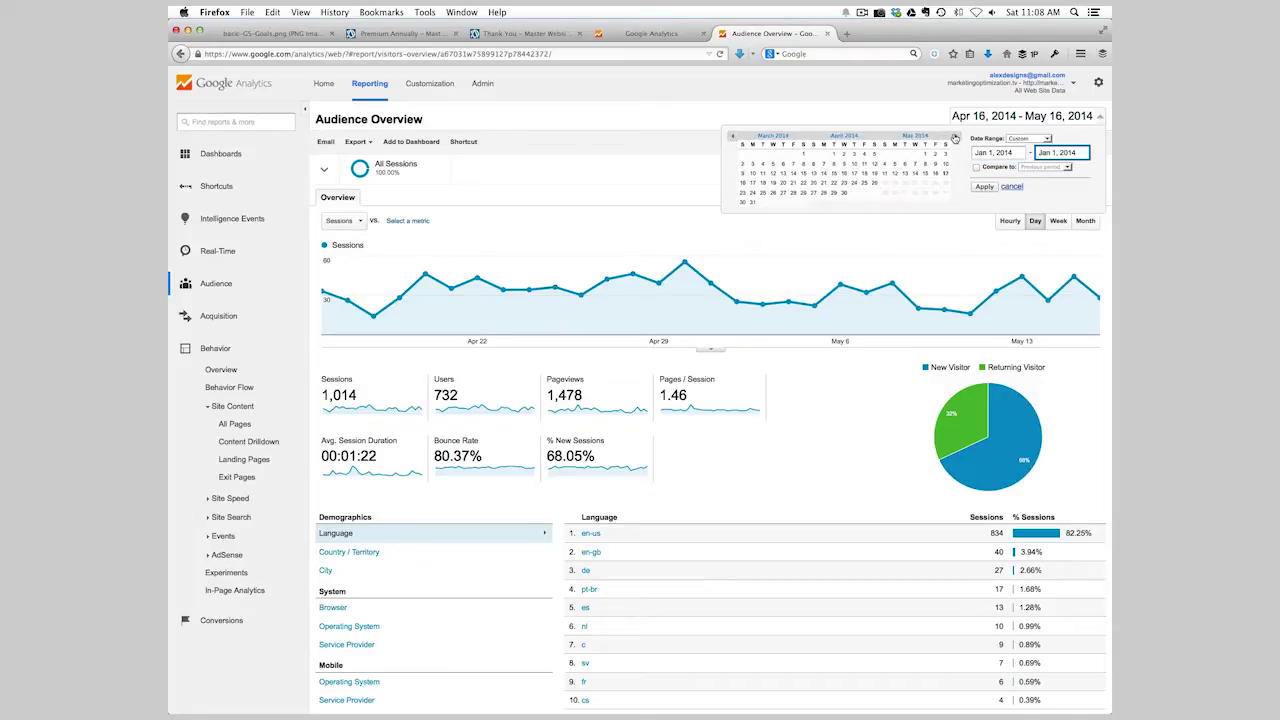
pyautogui.click(874, 186)
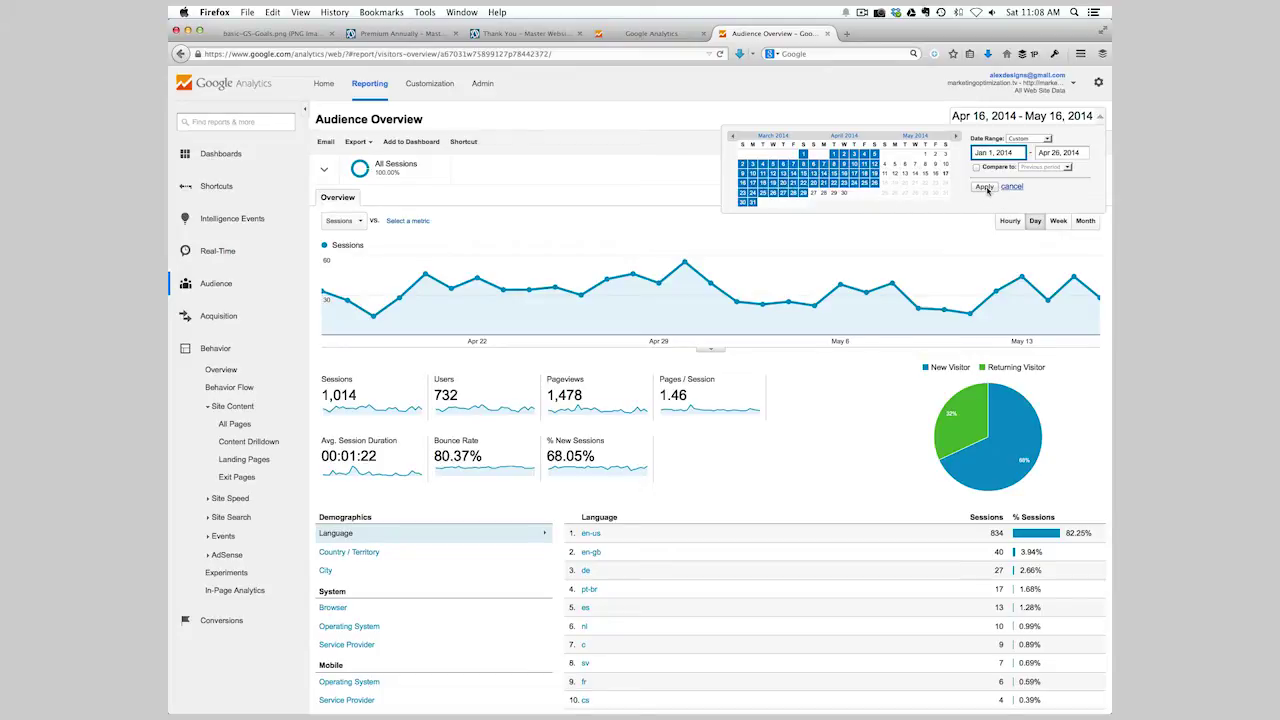
pyautogui.click(985, 187)
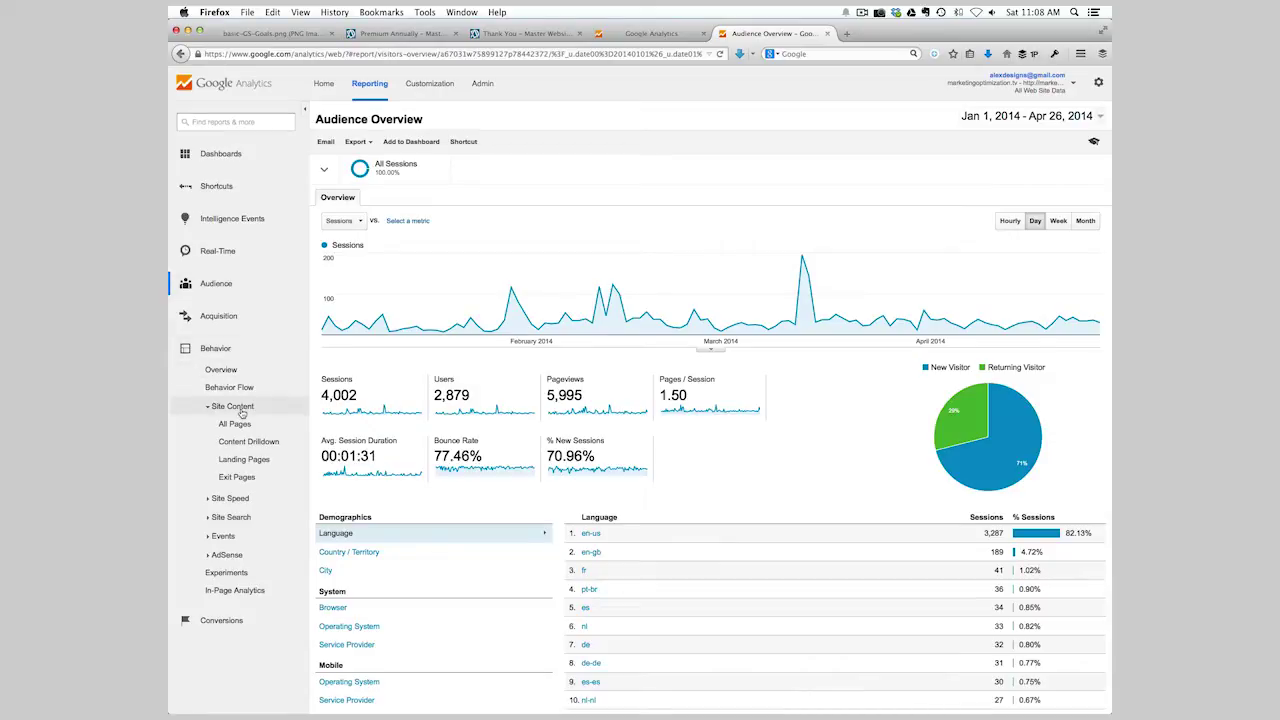
# - Go to the Behavior > Site Content > Landing Pages report and scroll through its sessions table
pyautogui.click(254, 460)
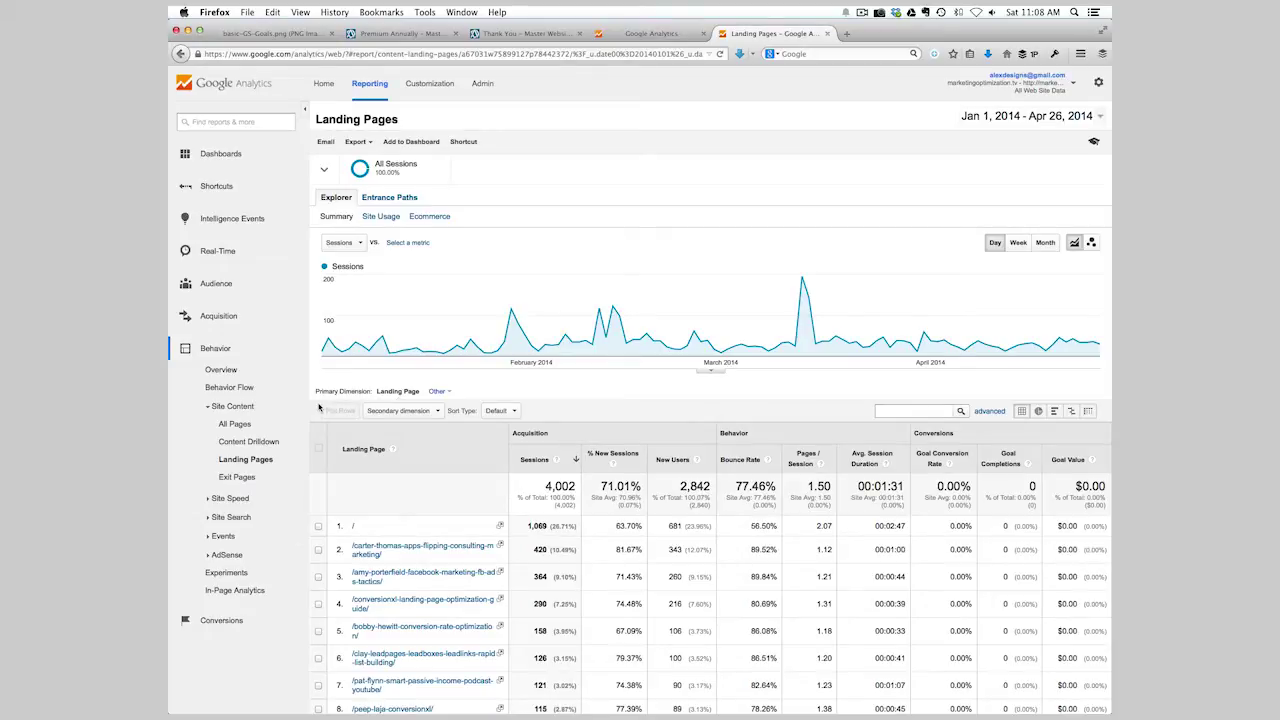
pyautogui.scroll(-1, 320, 407)
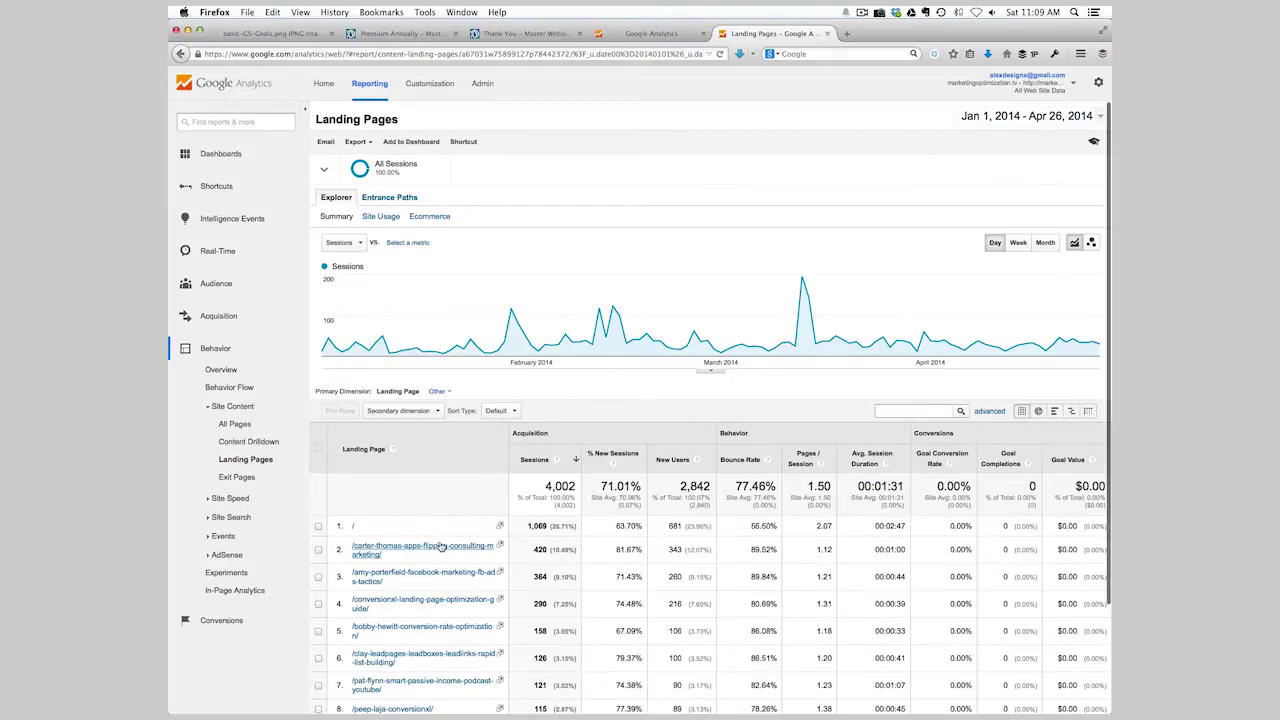
pyautogui.scroll(-3, 440, 558)
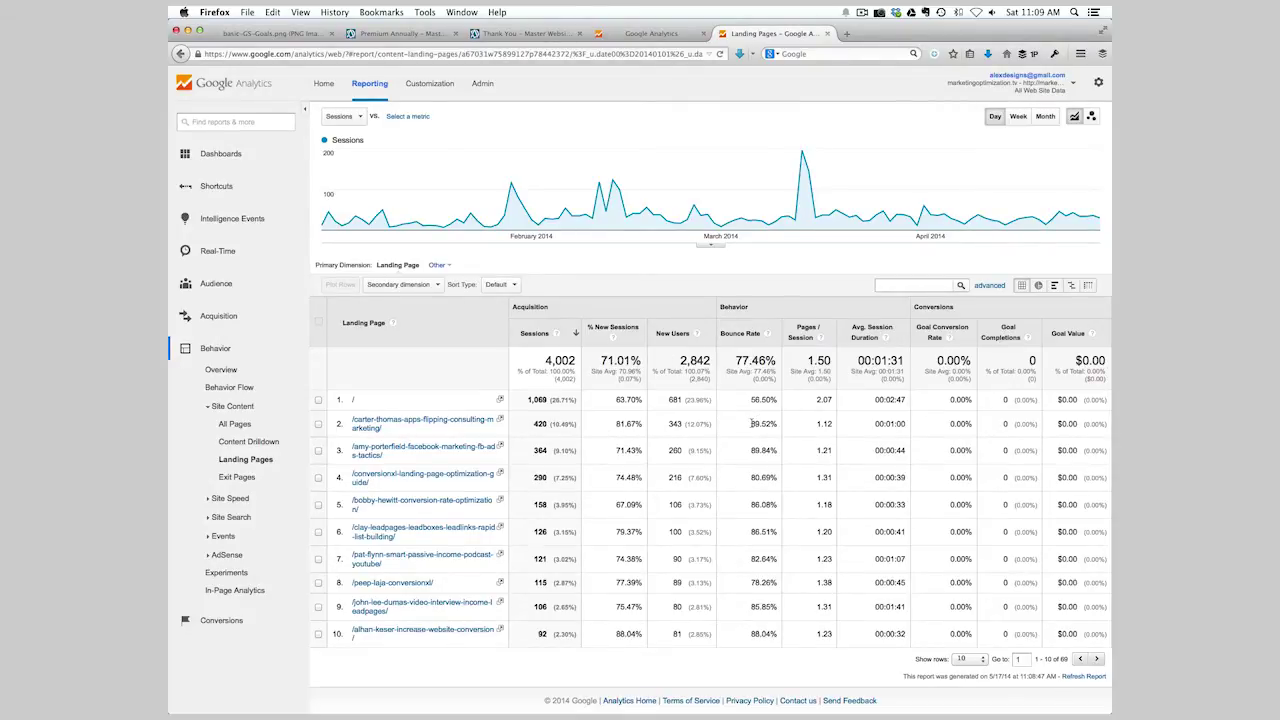
pyautogui.moveTo(749, 424); pyautogui.dragTo(772, 425)
pyautogui.moveTo(751, 450); pyautogui.dragTo(777, 450)
pyautogui.moveTo(776, 478); pyautogui.dragTo(748, 479)
pyautogui.click(744, 485)
pyautogui.moveTo(777, 449); pyautogui.dragTo(744, 450)
pyautogui.moveTo(777, 423); pyautogui.dragTo(750, 426)
pyautogui.click(732, 427)
# - Sort the Landing Pages table by Bounce Rate so the 100.00% pages come first
pyautogui.click(741, 334)
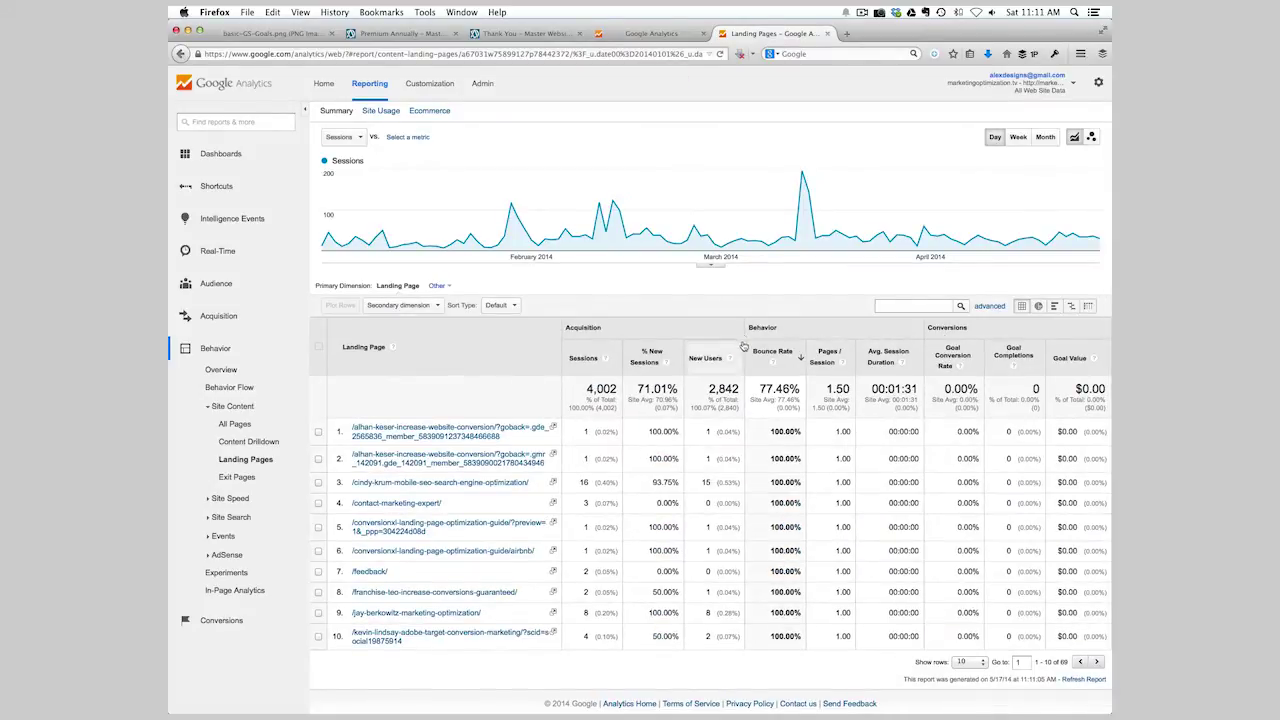
pyautogui.scroll(-1, 773, 517)
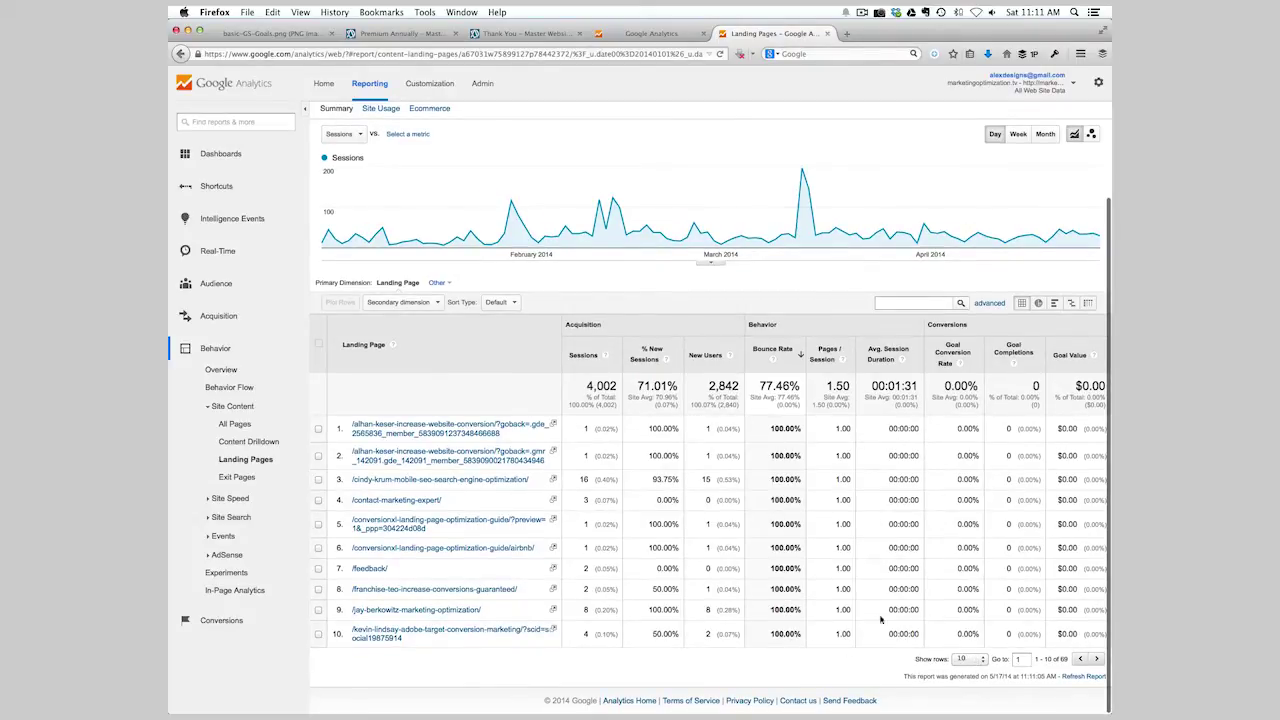
pyautogui.click(975, 660)
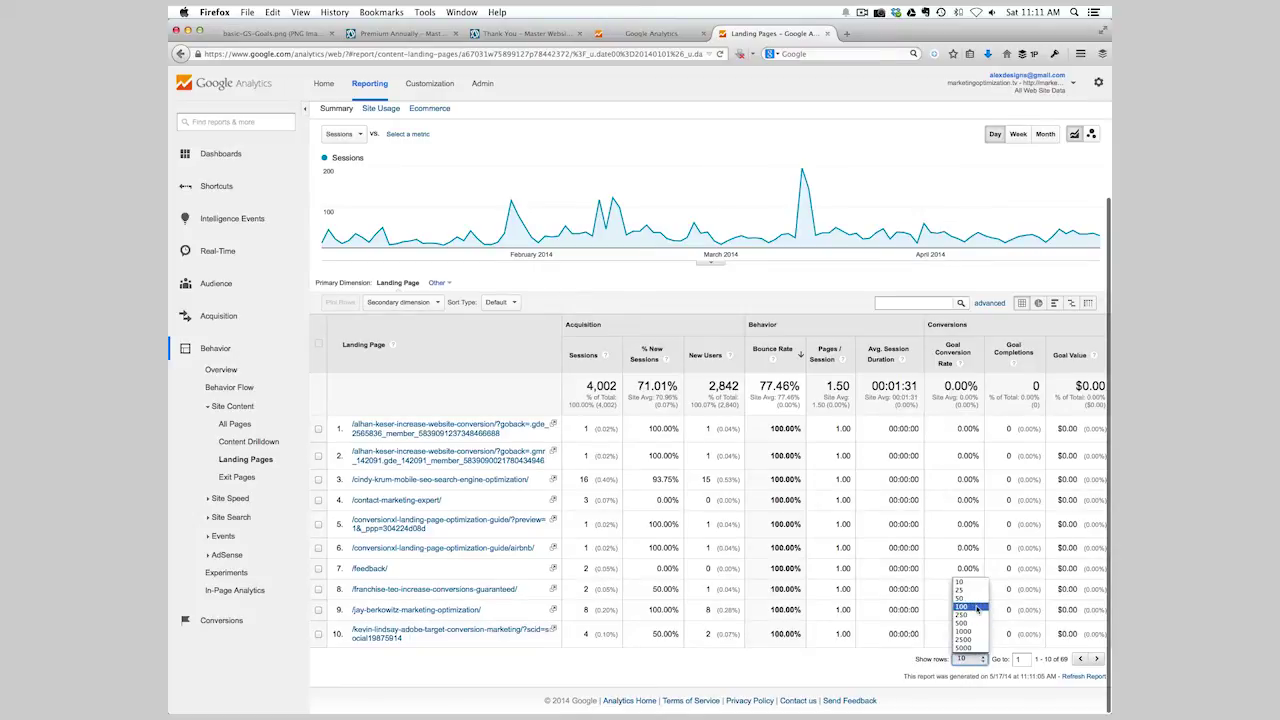
# - Show 100 rows in the bounce-sorted table and scroll down through the longer list
pyautogui.click(971, 606)
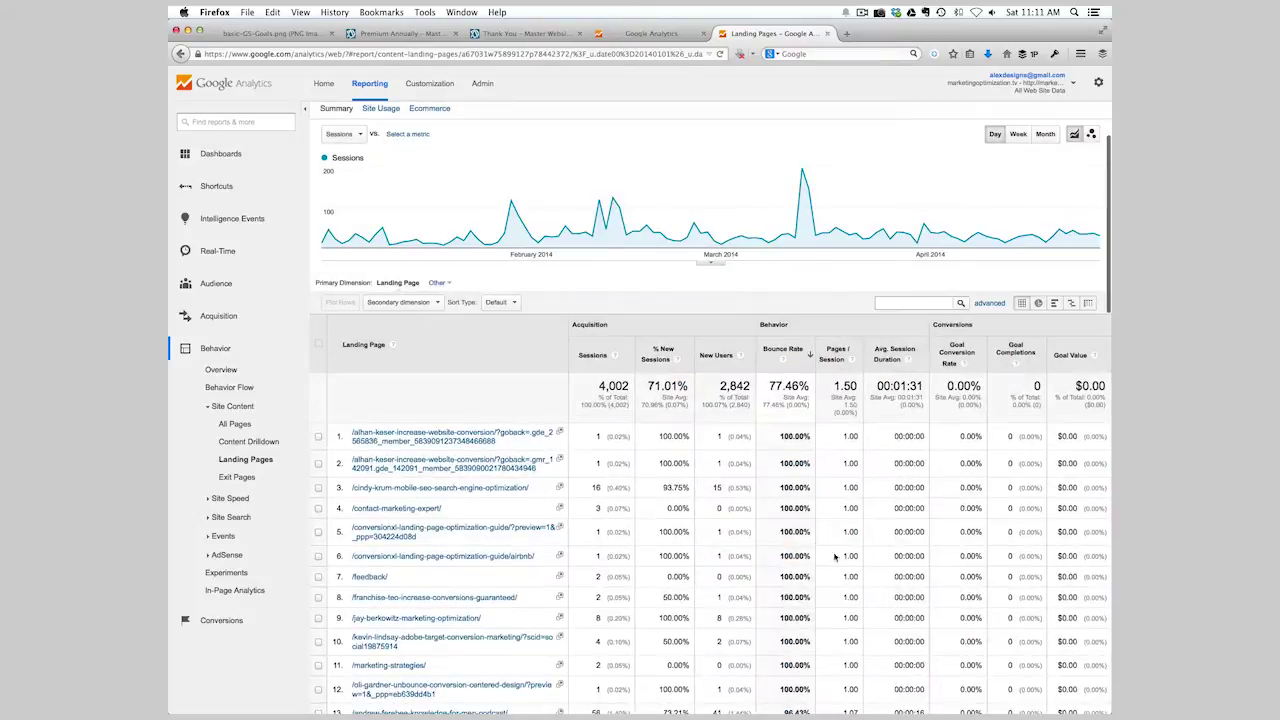
pyautogui.scroll(-5, 770, 549)
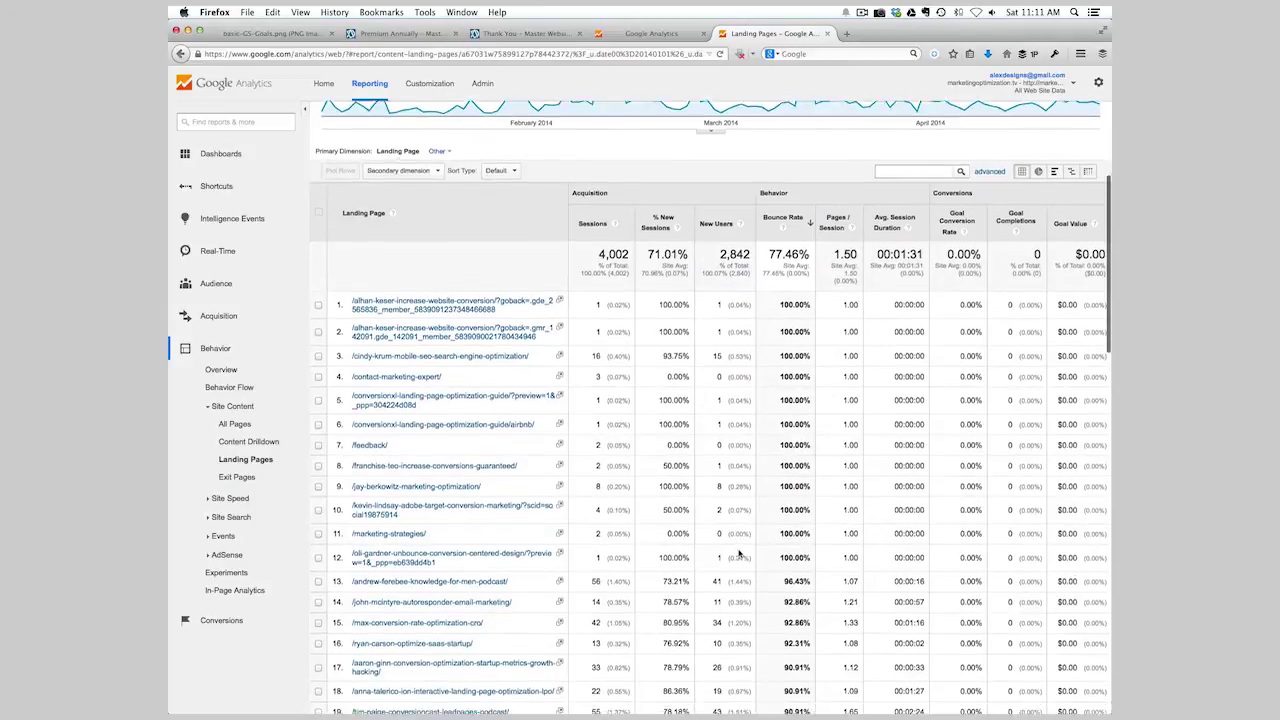
pyautogui.scroll(-5, 740, 556)
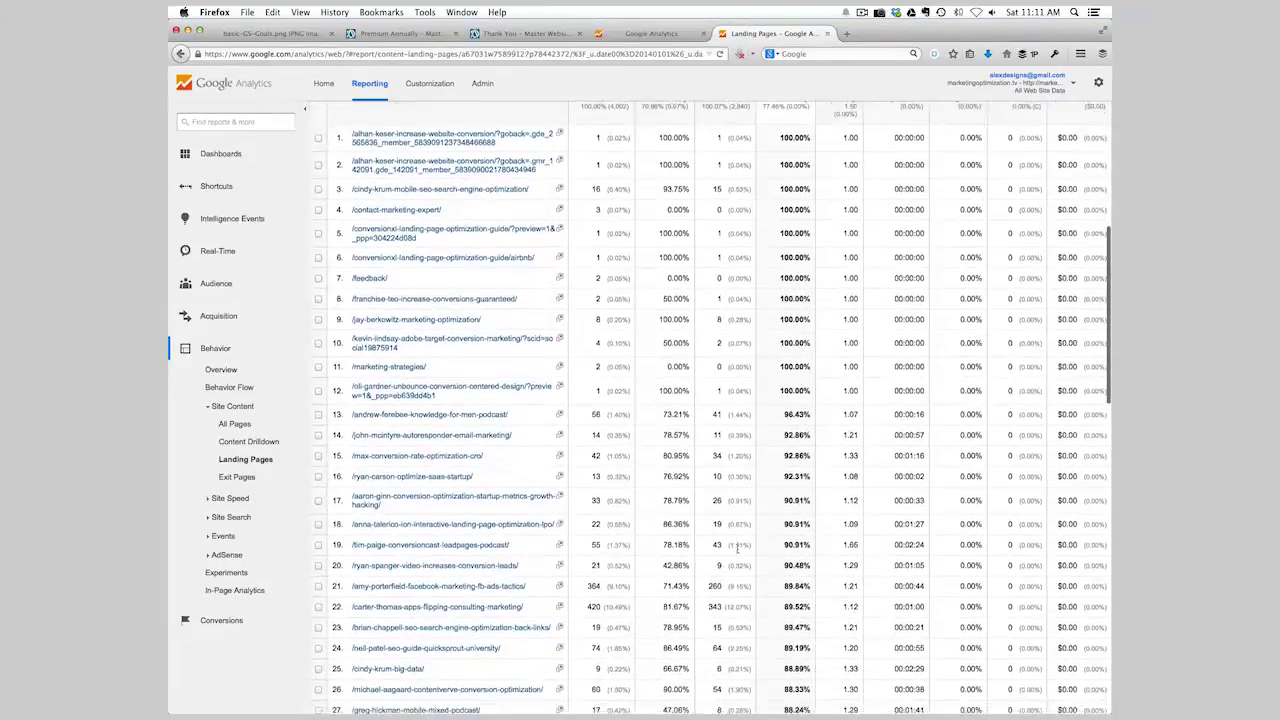
pyautogui.scroll(-3, 733, 563)
pyautogui.moveTo(707, 444); pyautogui.dragTo(812, 477)
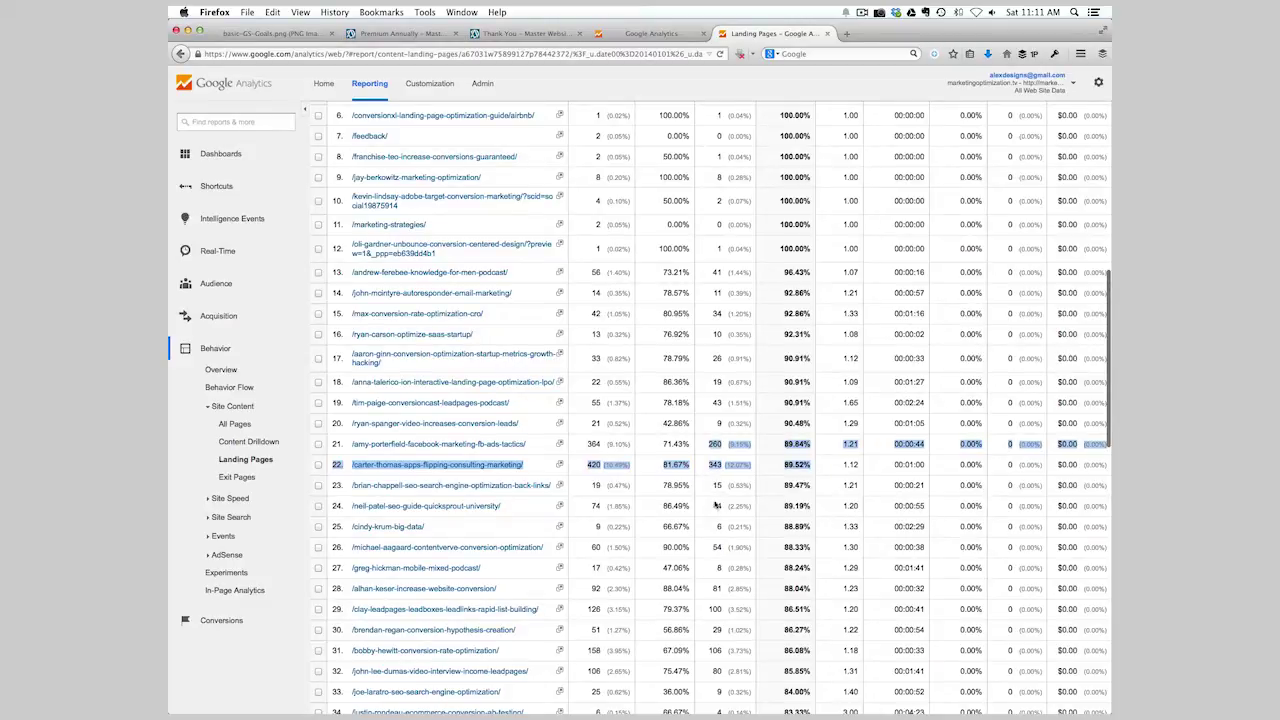
pyautogui.moveTo(709, 609); pyautogui.dragTo(795, 610)
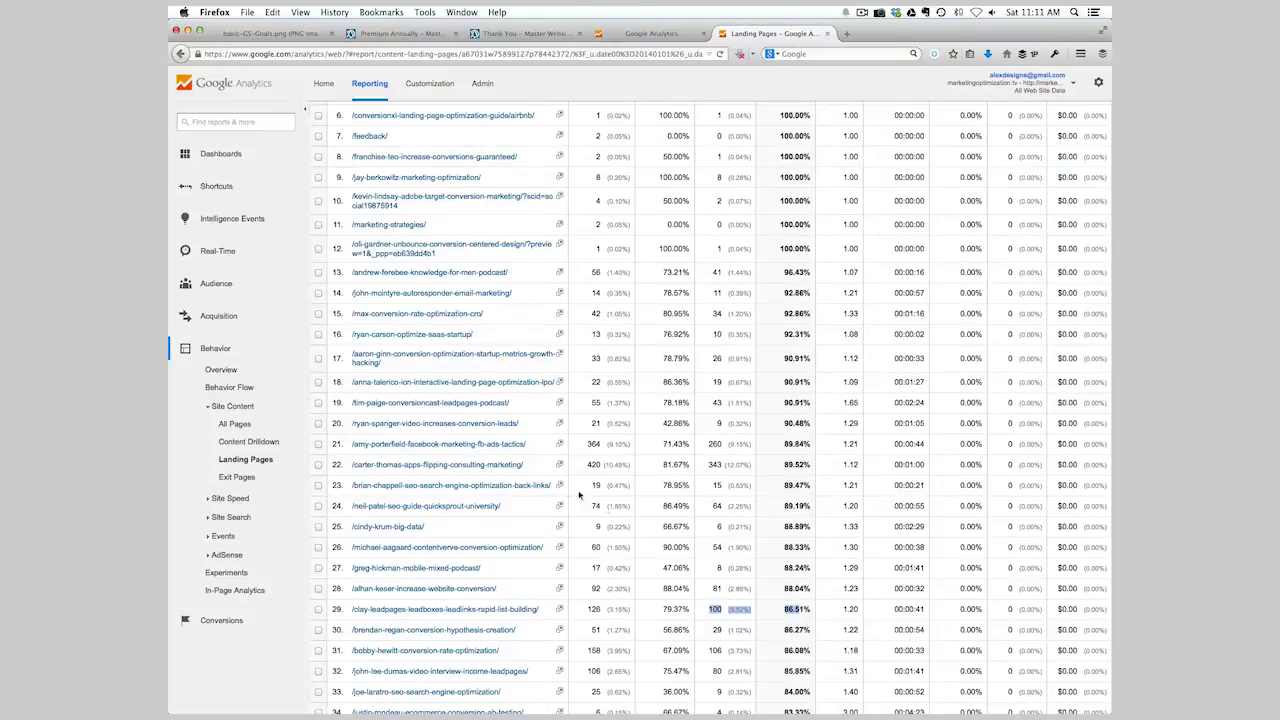
pyautogui.moveTo(707, 444); pyautogui.dragTo(810, 464)
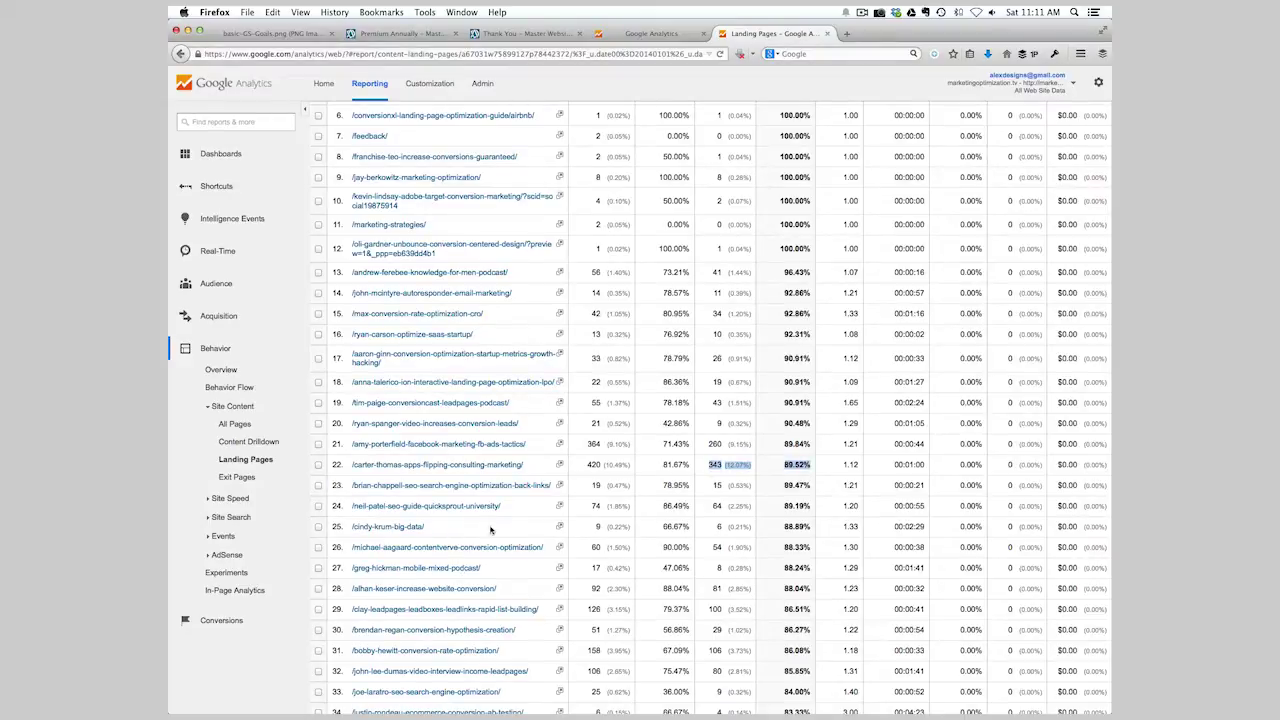
pyautogui.scroll(1, 676, 607)
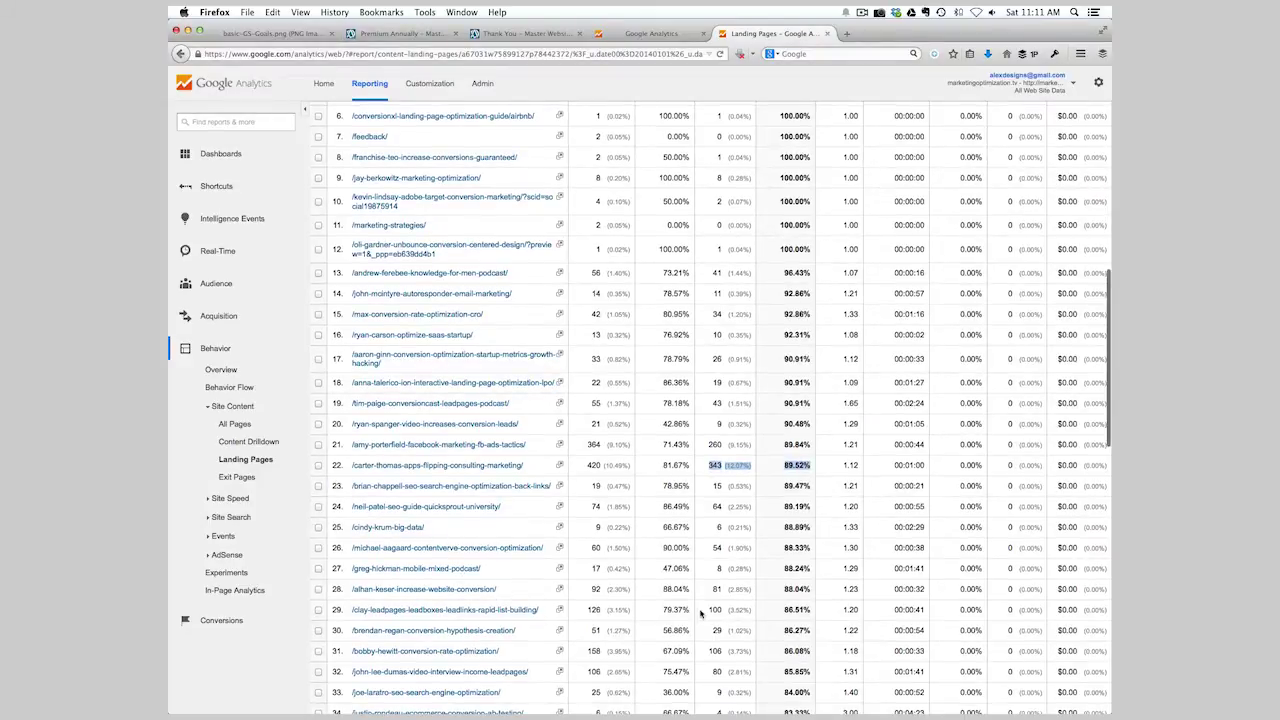
pyautogui.moveTo(705, 610); pyautogui.dragTo(828, 613)
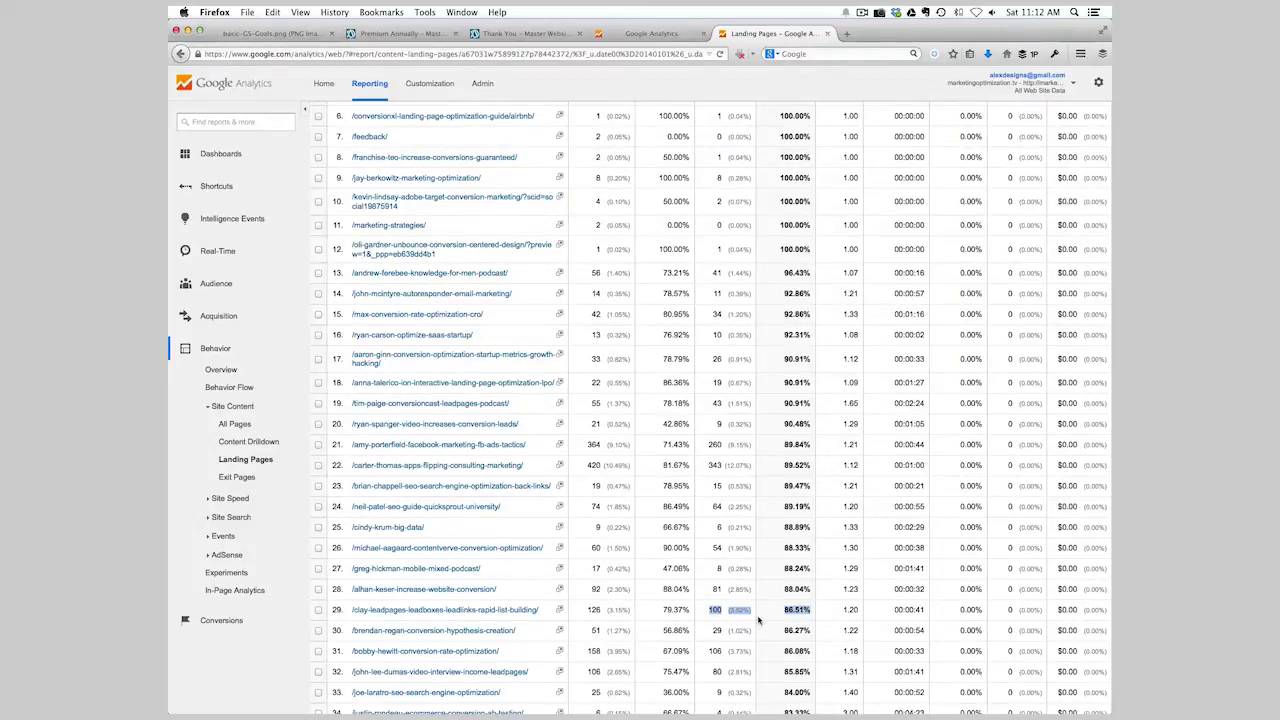
pyautogui.click(786, 610)
pyautogui.scroll(10, 786, 590)
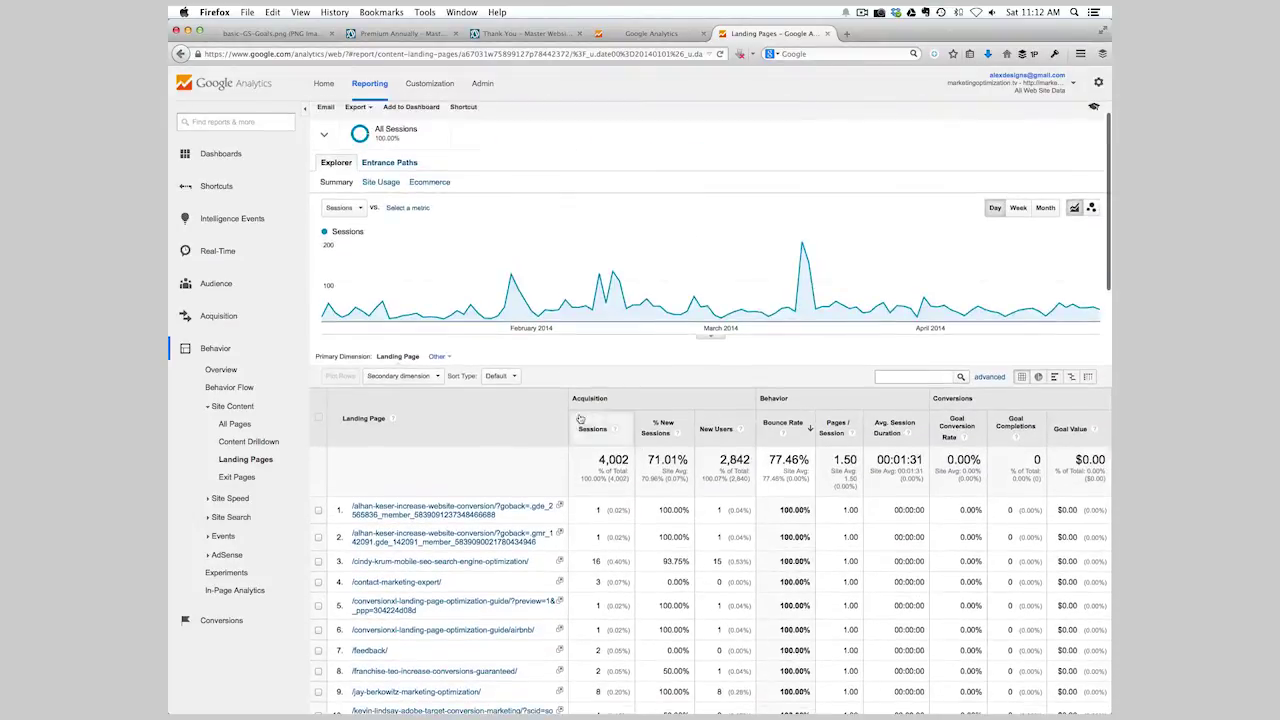